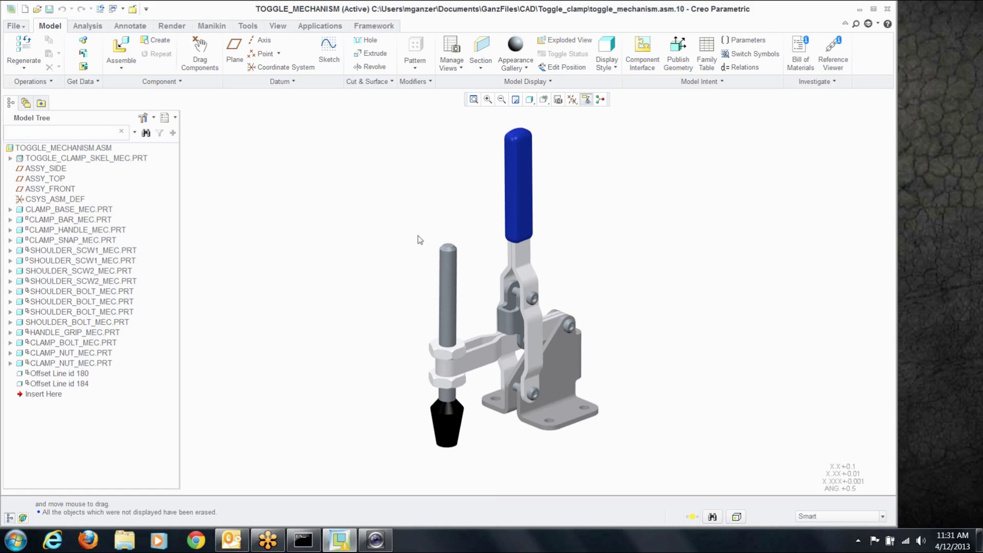
# Bring shoulder_scw1.prt into the assembly for placement, confirming its instance
pyautogui.click(138, 62)
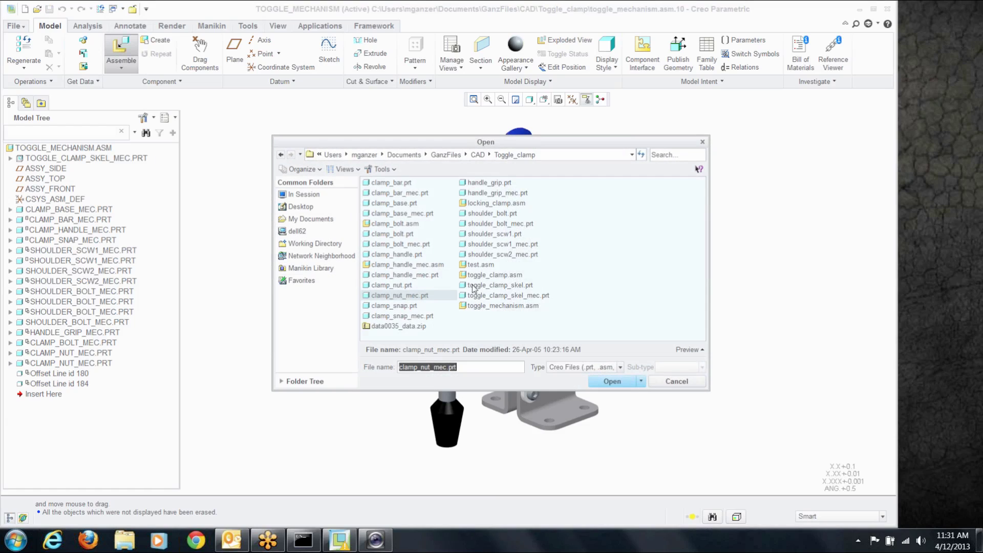
pyautogui.click(496, 236)
pyautogui.click(612, 381)
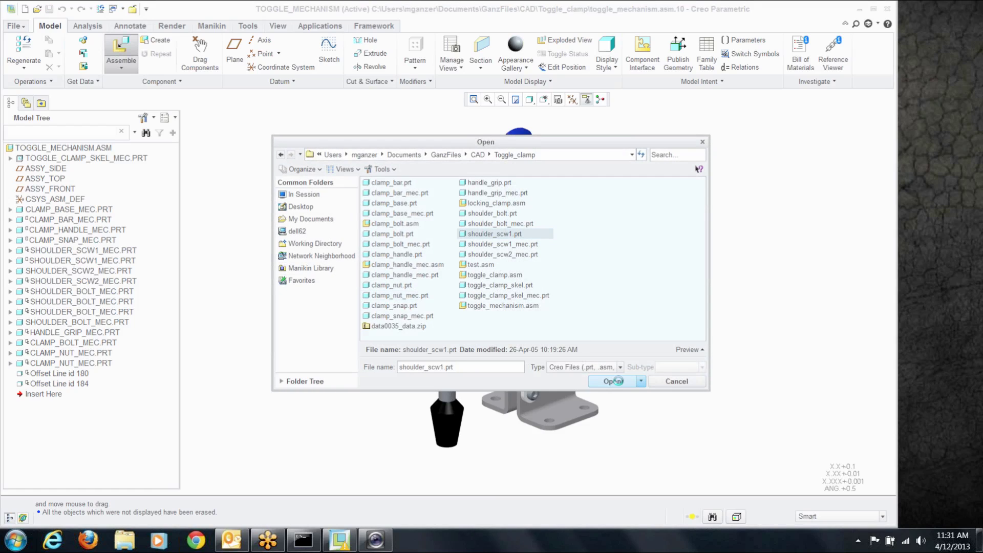
pyautogui.click(462, 375)
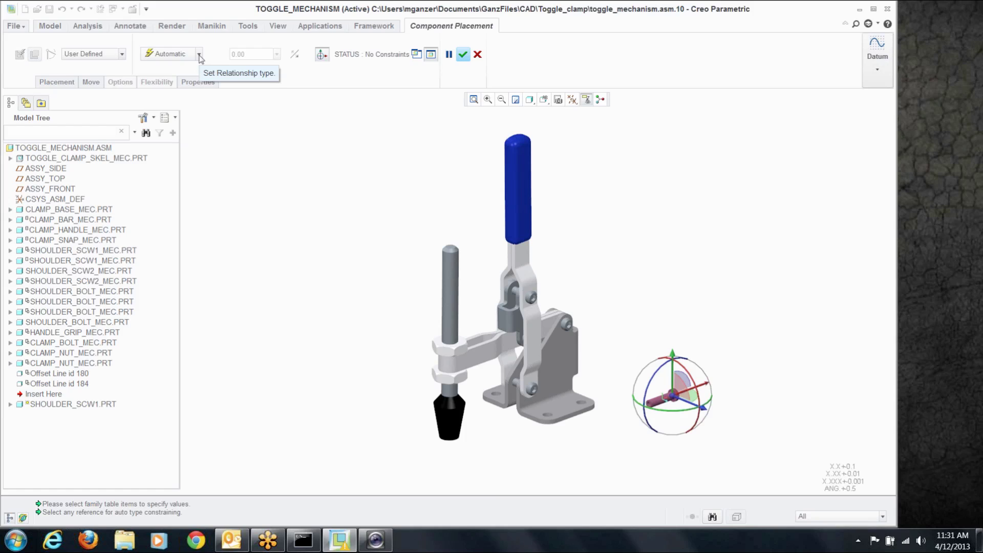
# Review the connection-type list, then cancel placing the shoulder screw
pyautogui.click(123, 54)
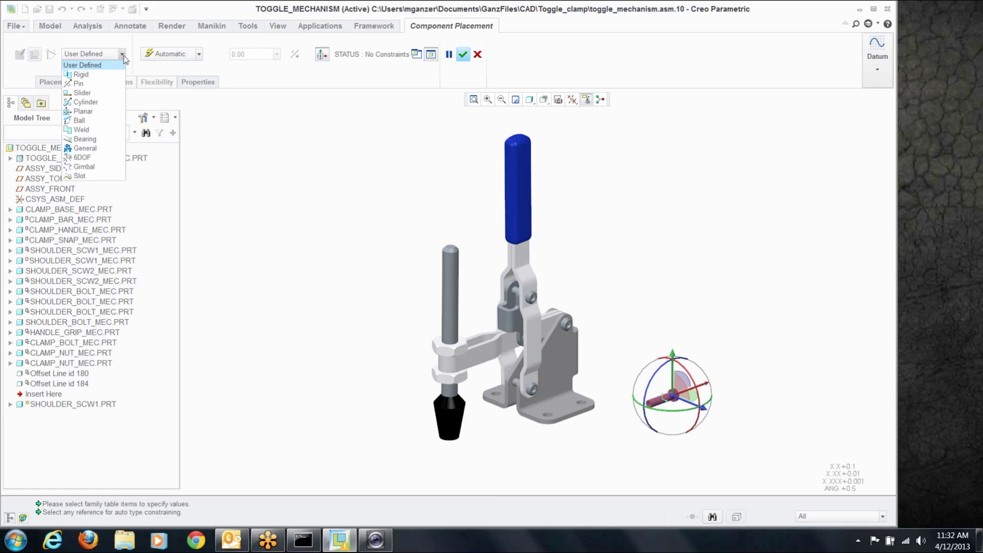
pyautogui.click(123, 56)
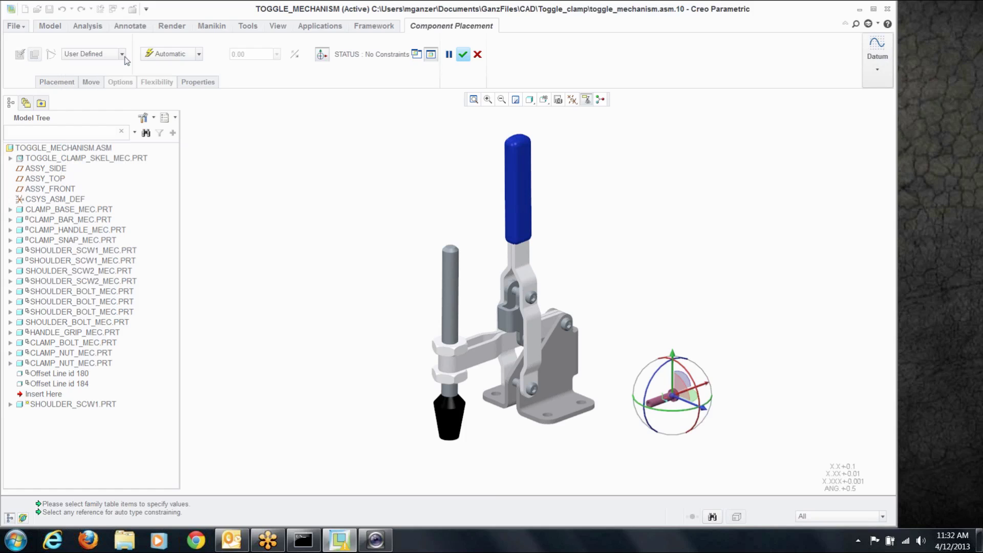
pyautogui.click(464, 56)
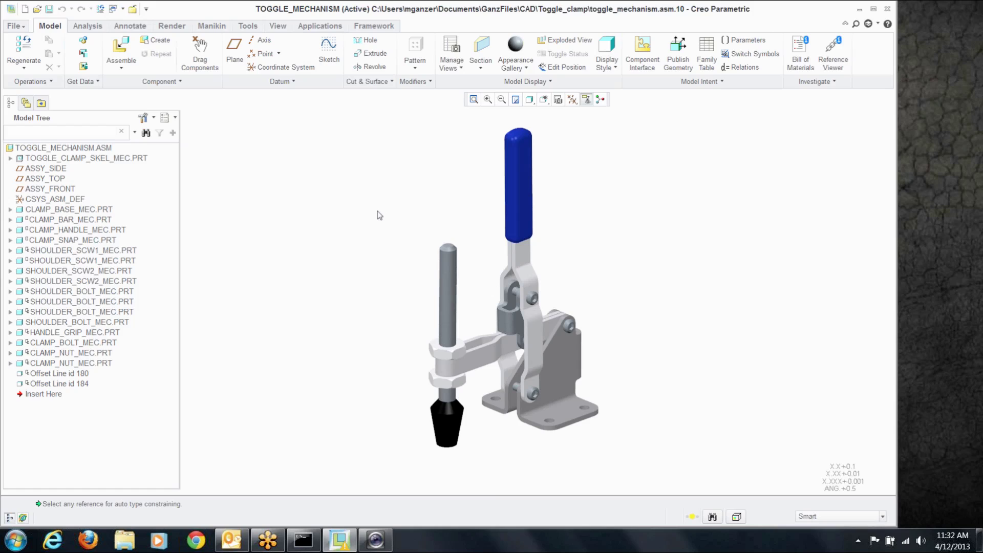
# Swing the clamp handle with Drag Components, then abort so it returns upright
pyautogui.click(202, 62)
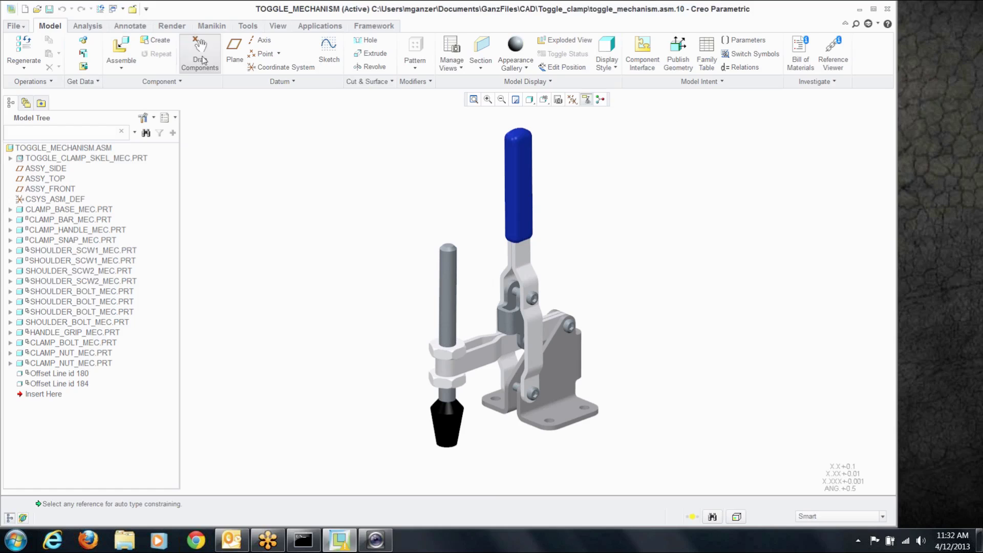
pyautogui.click(532, 253)
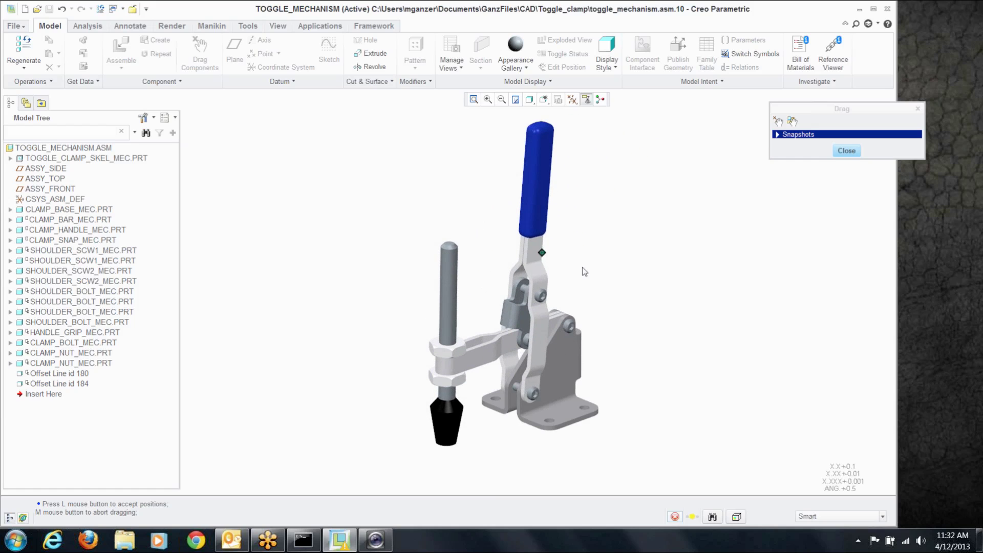
pyautogui.middleClick(586, 270)
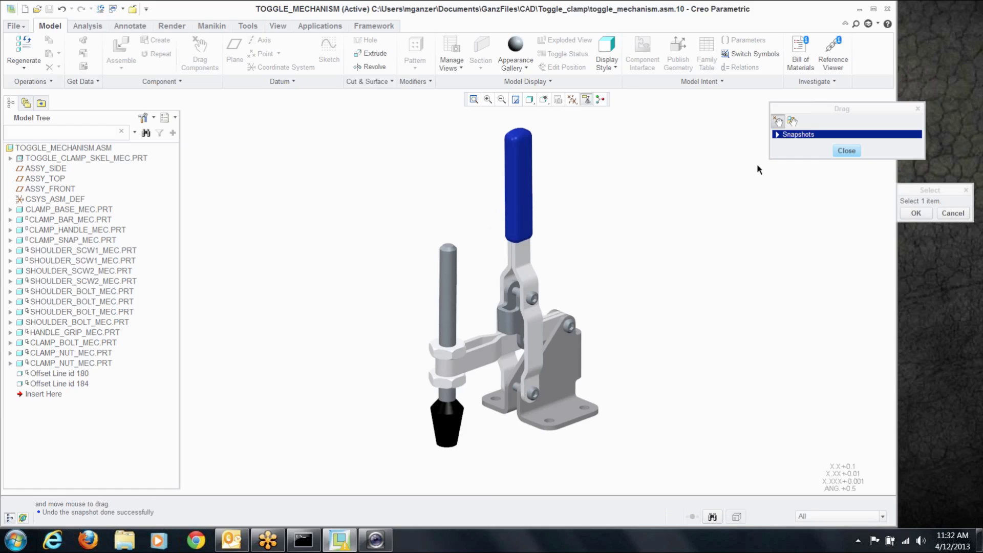
# Capture the current closed clamp pose as a snapshot named Closed
pyautogui.click(777, 135)
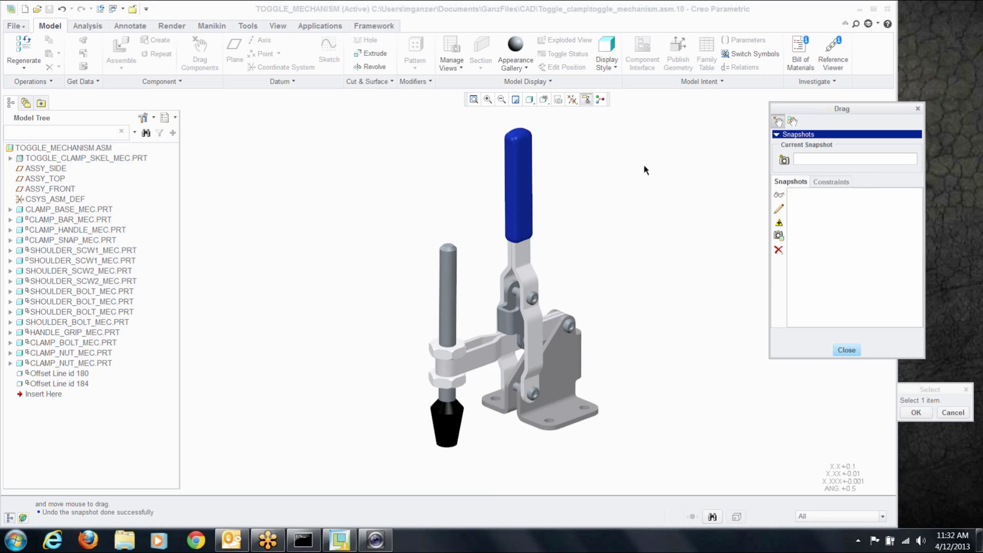
pyautogui.click(784, 161)
pyautogui.doubleClick(817, 159)
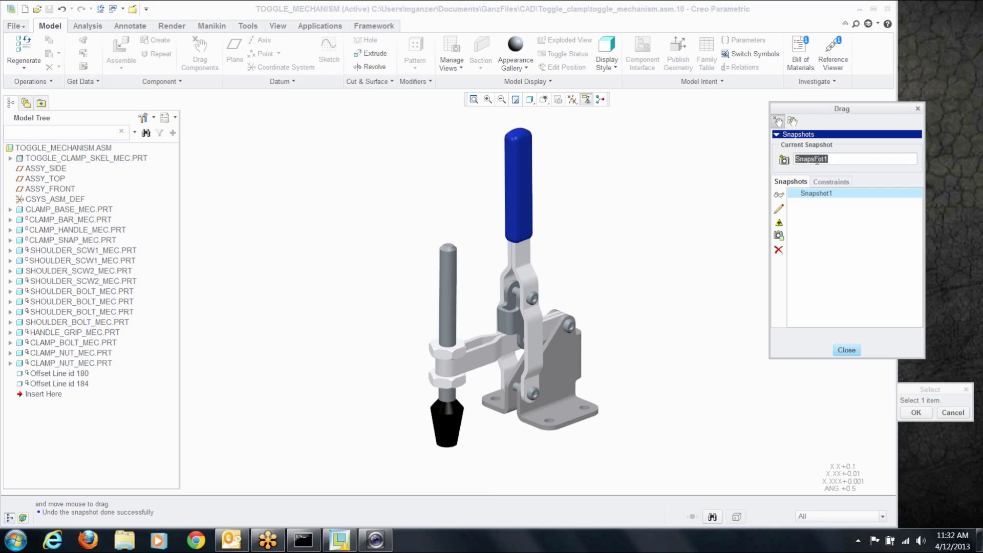
pyautogui.write('Closed')
pyautogui.press('Return')
# Drag the handle to the open position and save it as snapshot Open
pyautogui.click(531, 257)
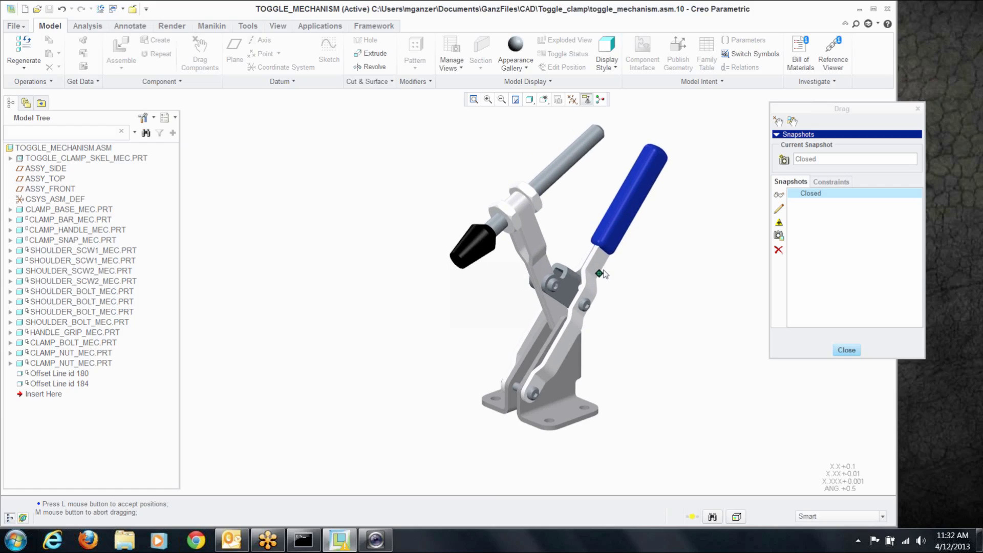
pyautogui.click(604, 274)
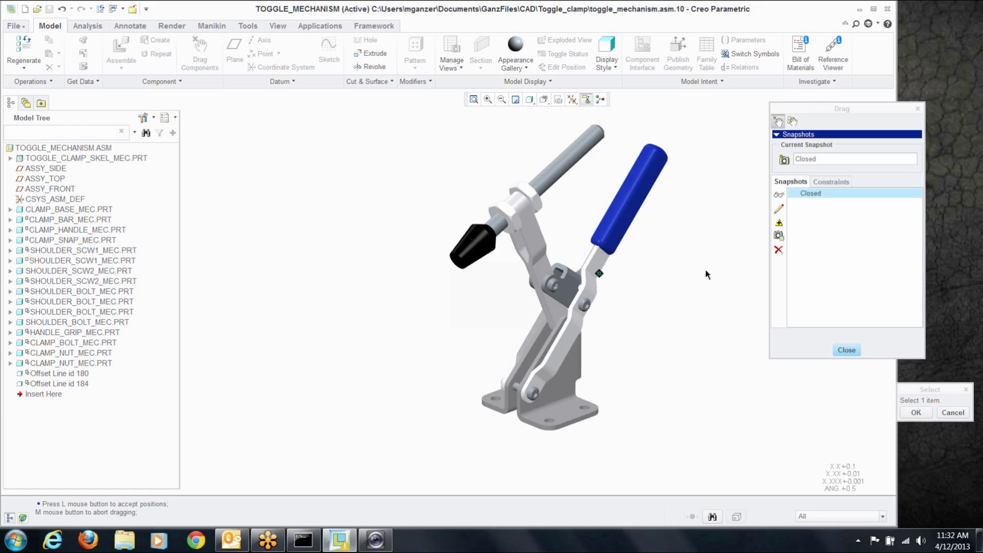
pyautogui.click(783, 160)
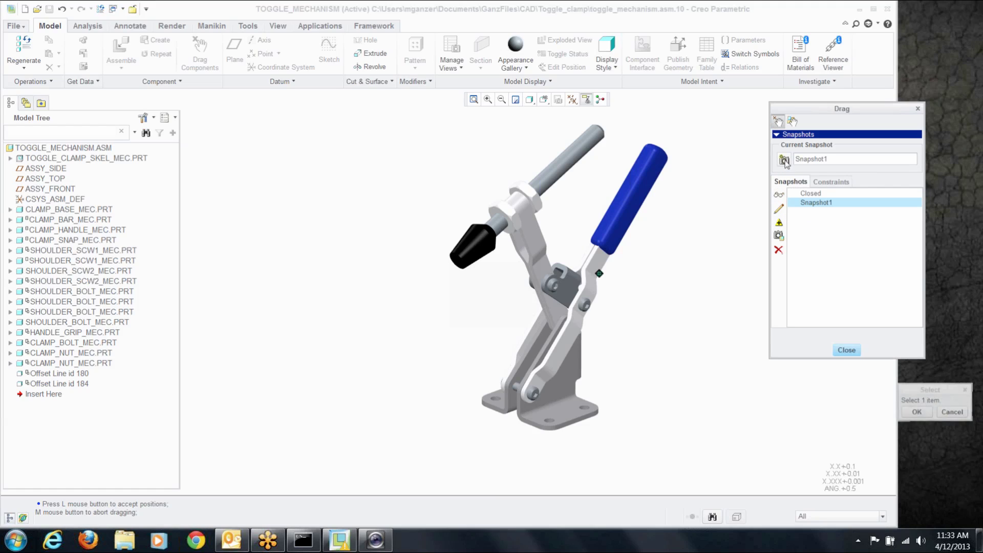
pyautogui.doubleClick(808, 159)
pyautogui.write('Open')
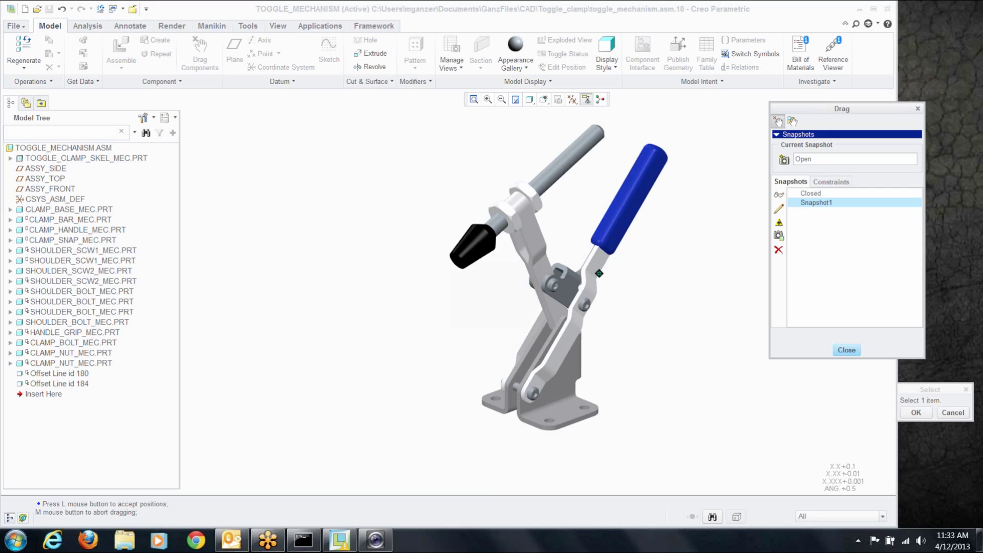
pyautogui.press('Return')
# Preview the Closed and Open snapshot poses, ending back on Closed
pyautogui.doubleClick(814, 194)
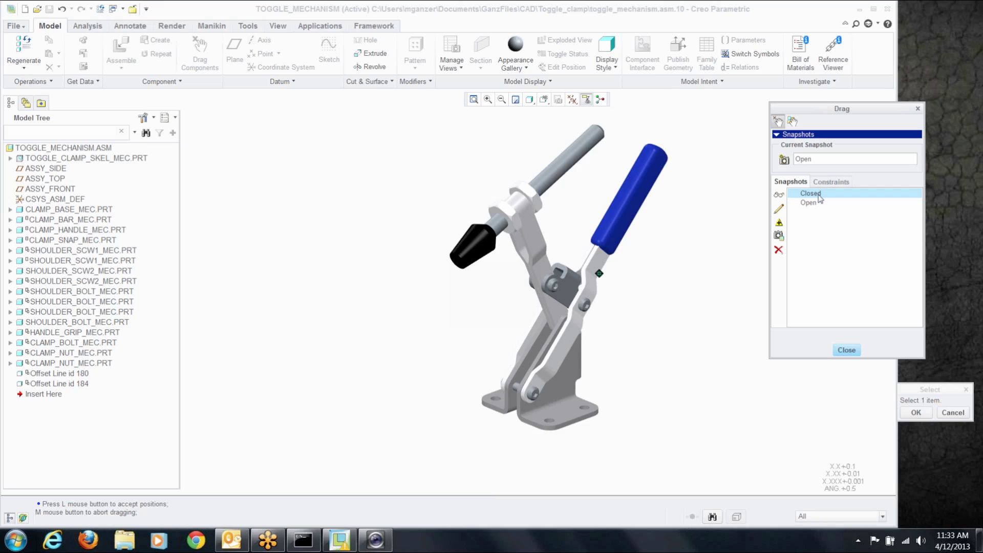
pyautogui.doubleClick(814, 203)
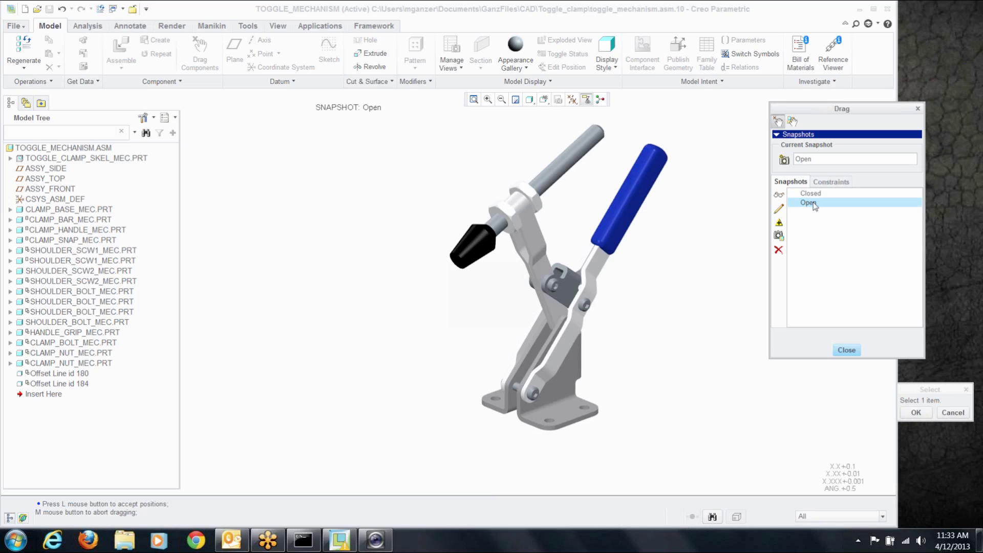
pyautogui.doubleClick(815, 194)
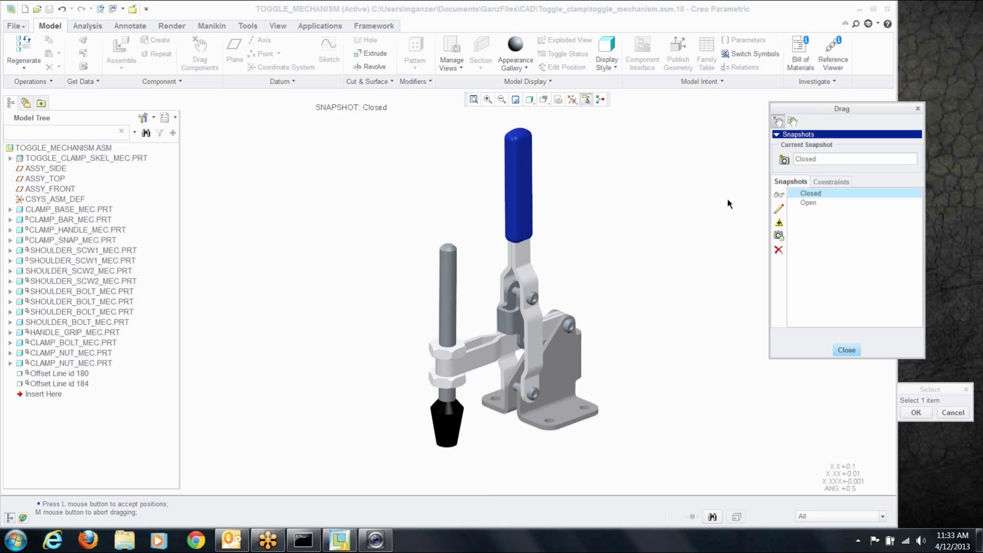
# Make both Closed and Open snapshots available in drawings and close the Drag dialog
pyautogui.click(778, 237)
pyautogui.click(808, 203)
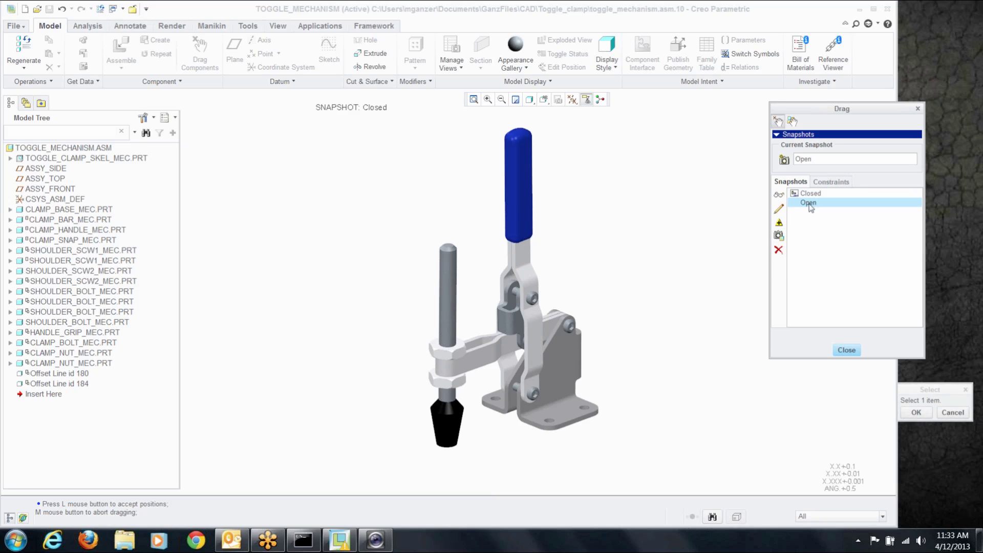
pyautogui.click(778, 237)
pyautogui.click(915, 412)
pyautogui.click(847, 353)
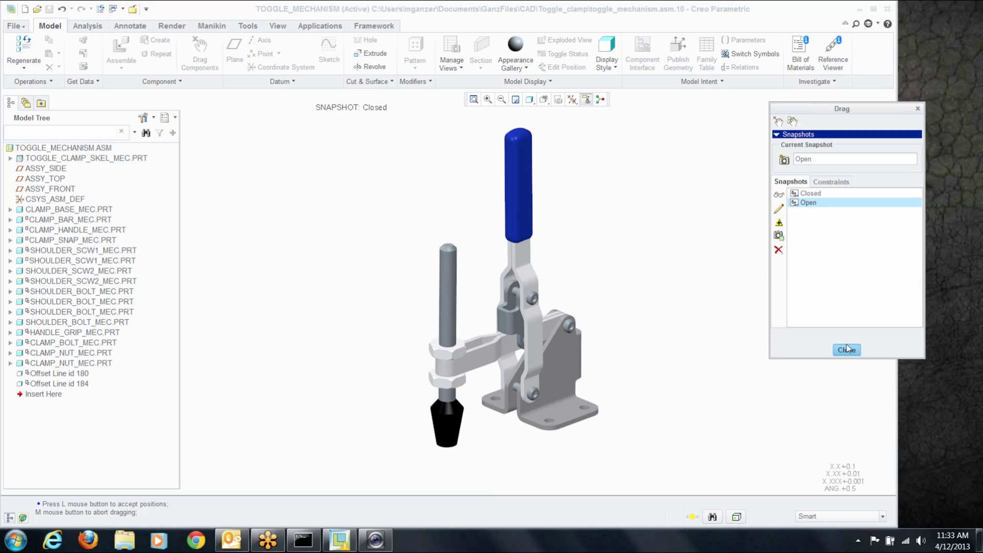
# Start a new drawing file named clamp2
pyautogui.click(25, 9)
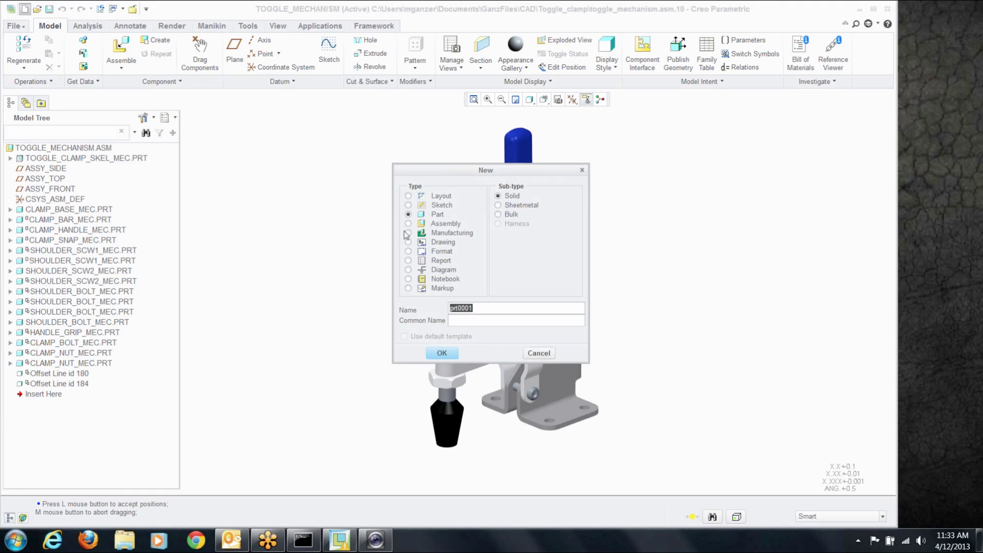
pyautogui.click(408, 241)
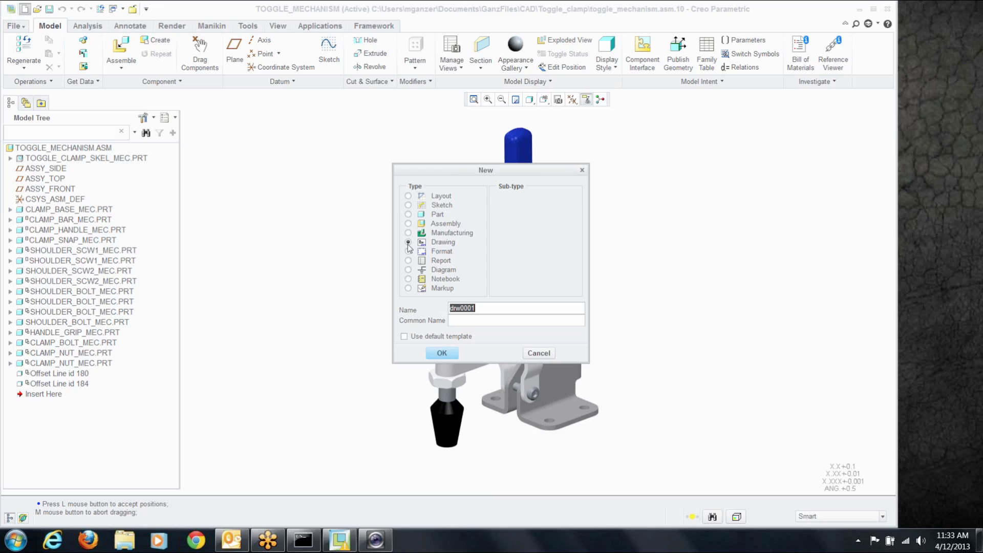
pyautogui.write('clamp2')
pyautogui.click(441, 352)
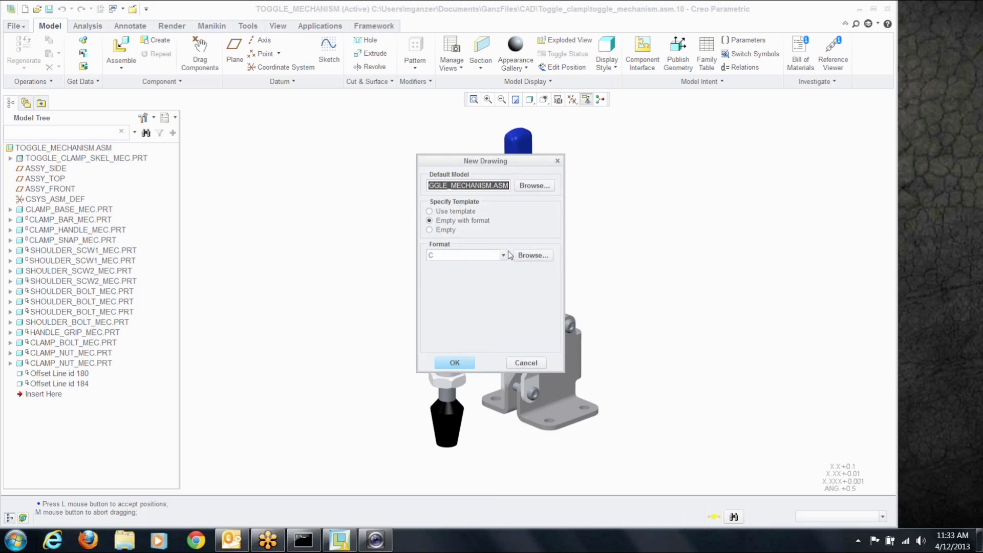
# Create the drawing using the b.frm sheet format
pyautogui.click(527, 255)
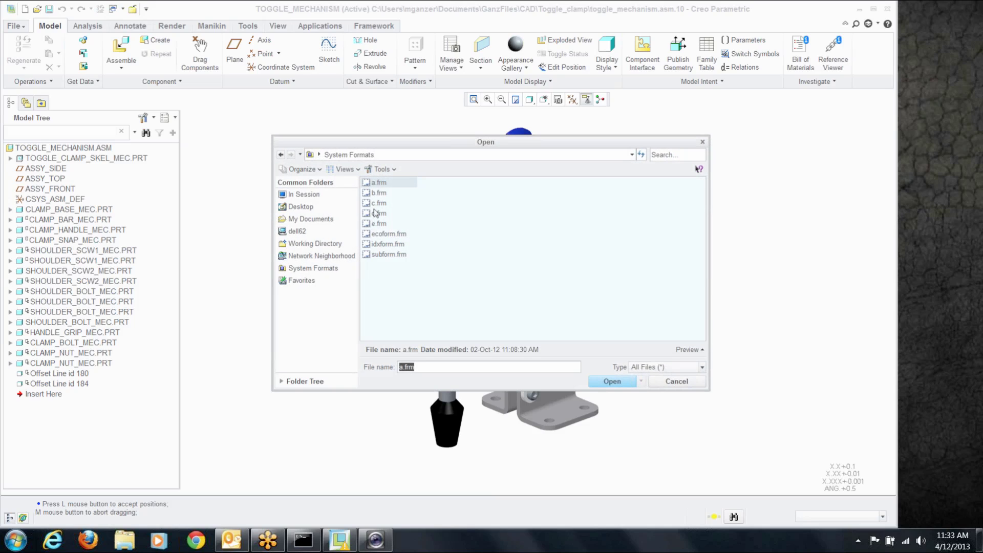
pyautogui.click(378, 193)
pyautogui.click(612, 381)
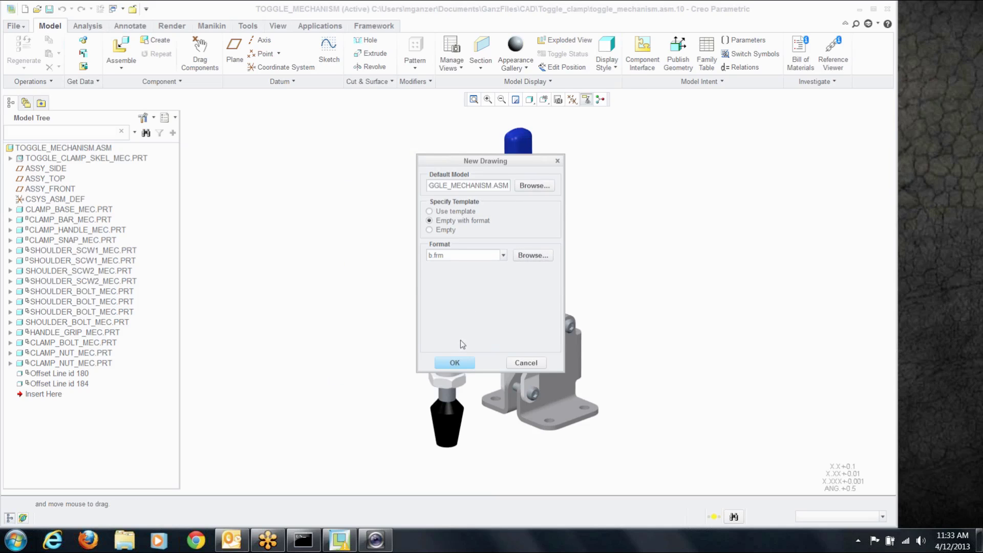
pyautogui.click(456, 363)
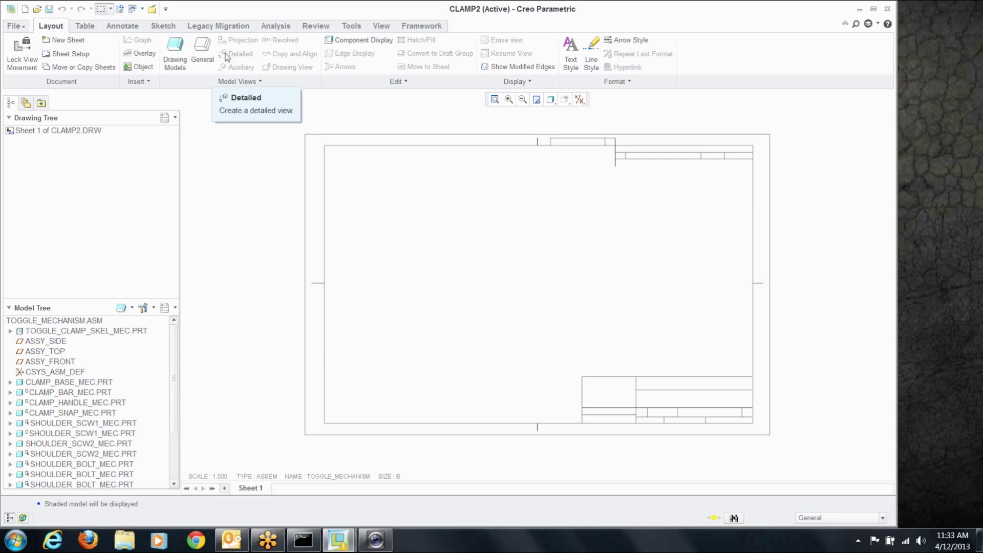
# Place a general view of the clamp assembly on the sheet with no combined state
pyautogui.click(202, 54)
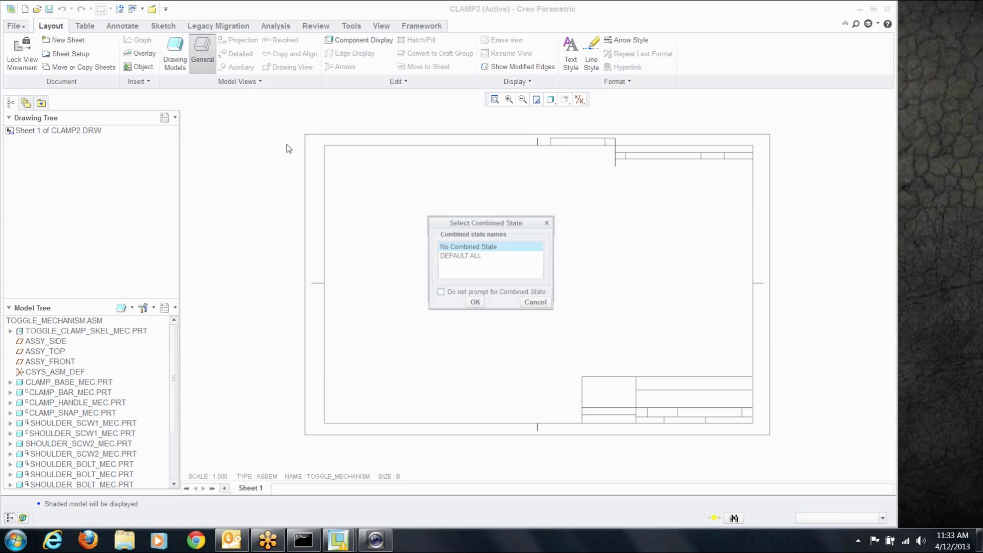
pyautogui.click(476, 301)
pyautogui.click(435, 287)
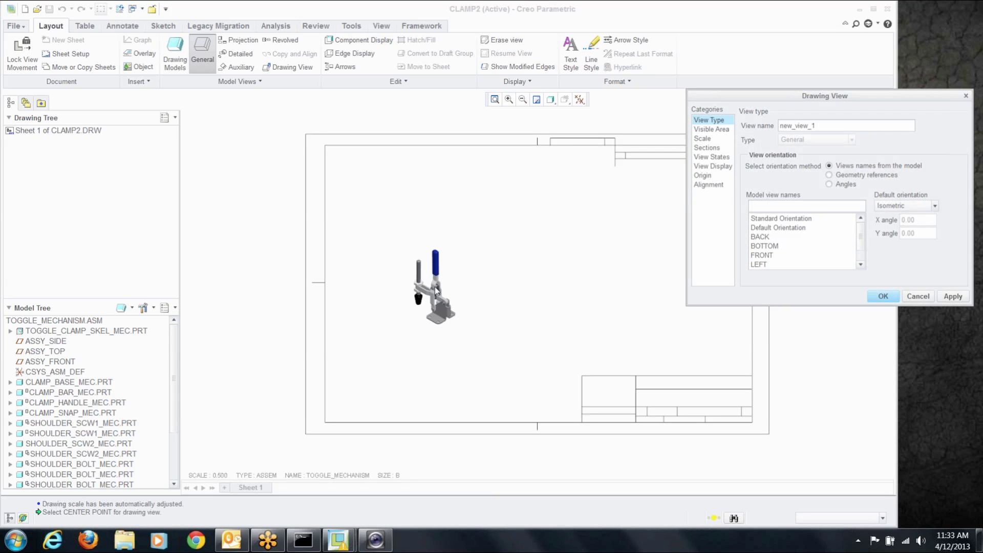
pyautogui.scroll(3, 436, 289)
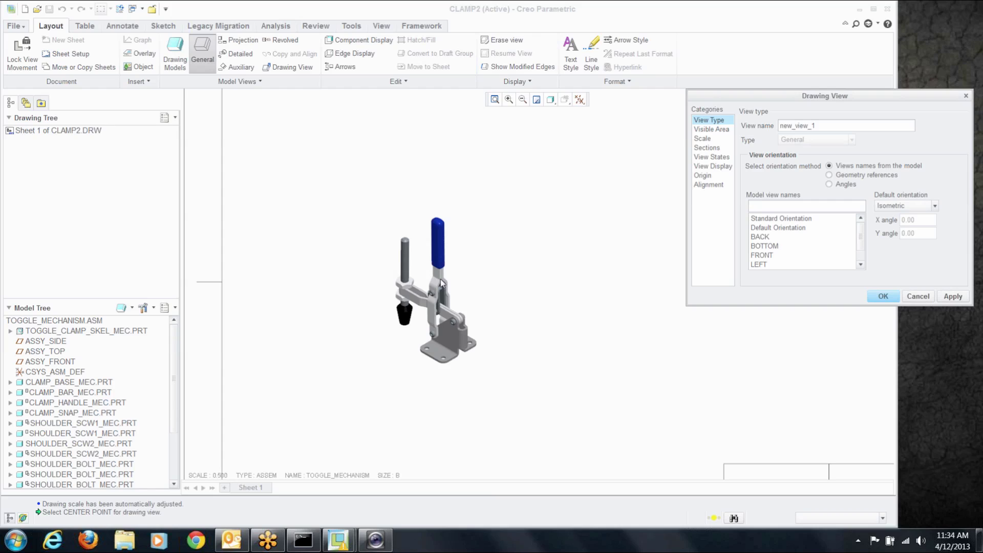
# Turn on exploded components for the view and set it to the CLOSED explode state
pyautogui.click(720, 159)
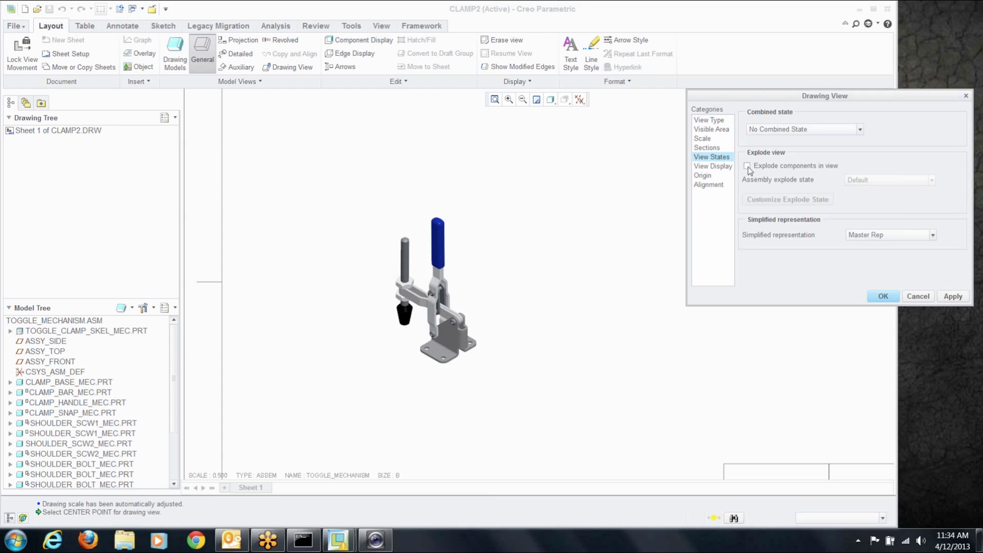
pyautogui.click(747, 165)
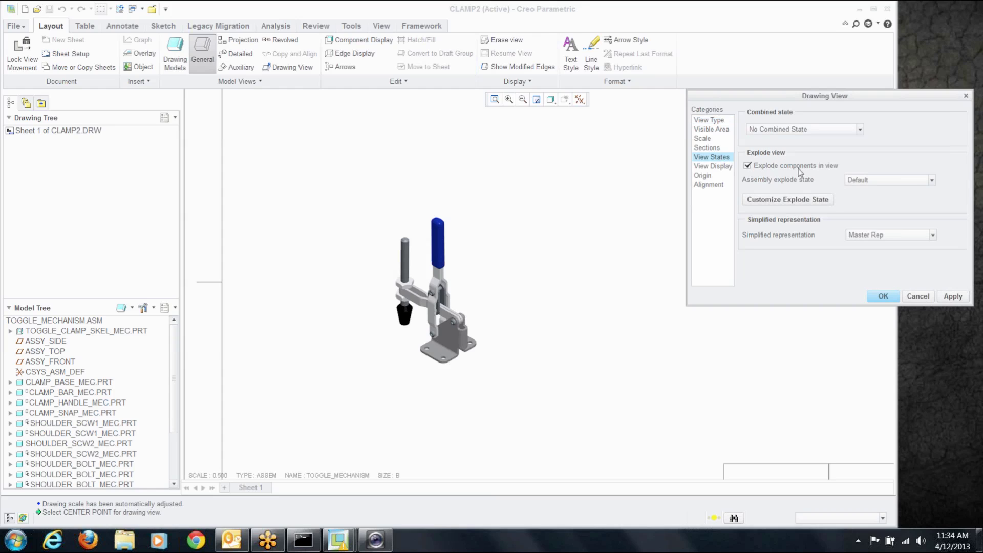
pyautogui.click(932, 180)
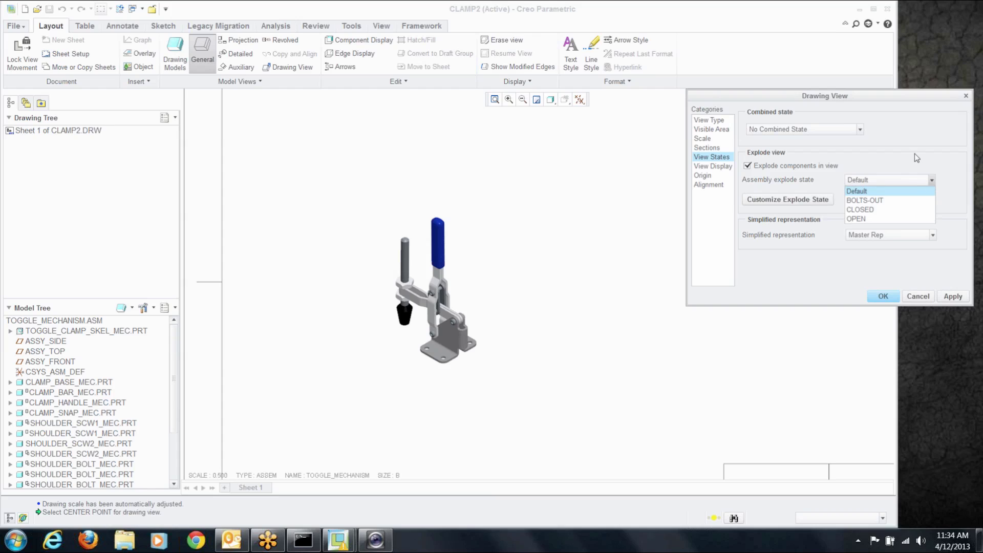
pyautogui.click(878, 210)
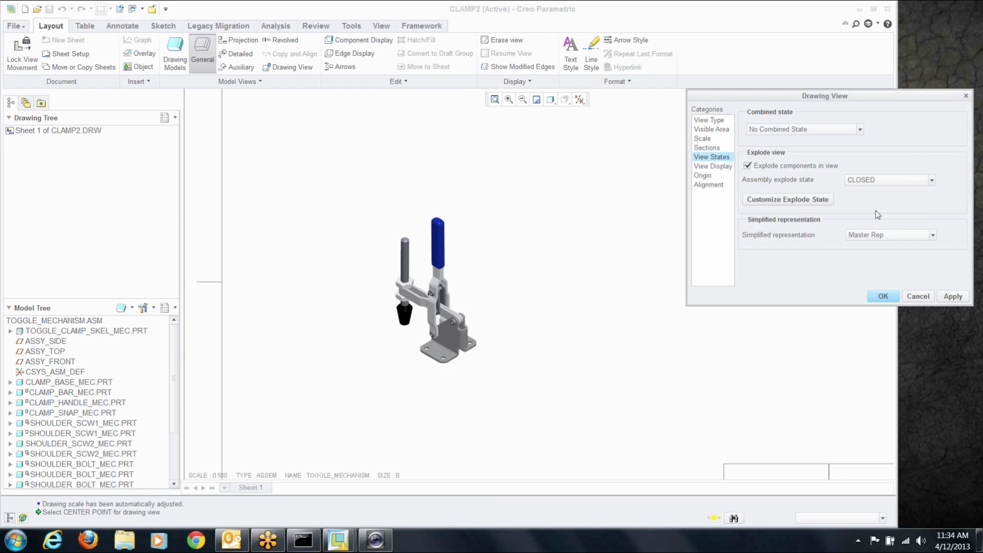
pyautogui.click(889, 296)
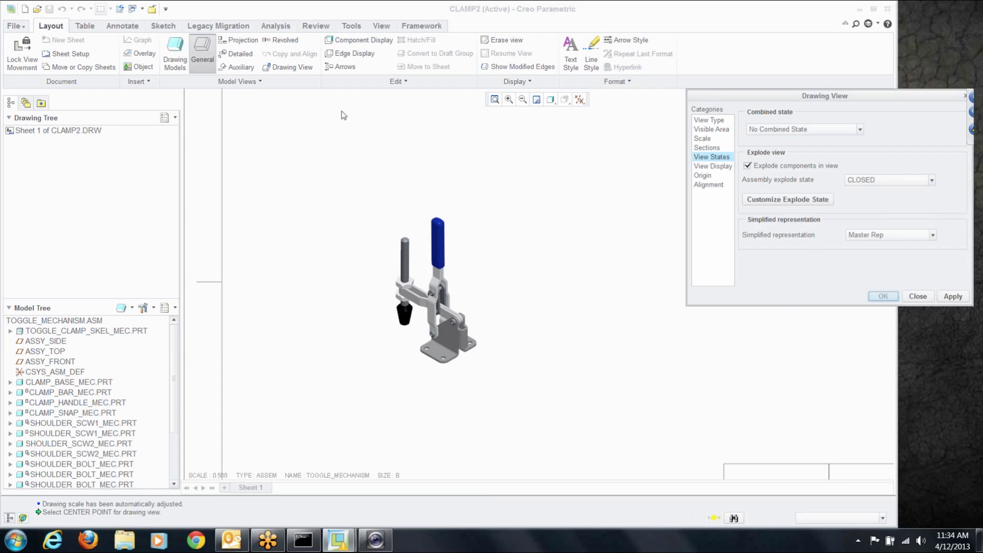
pyautogui.click(203, 50)
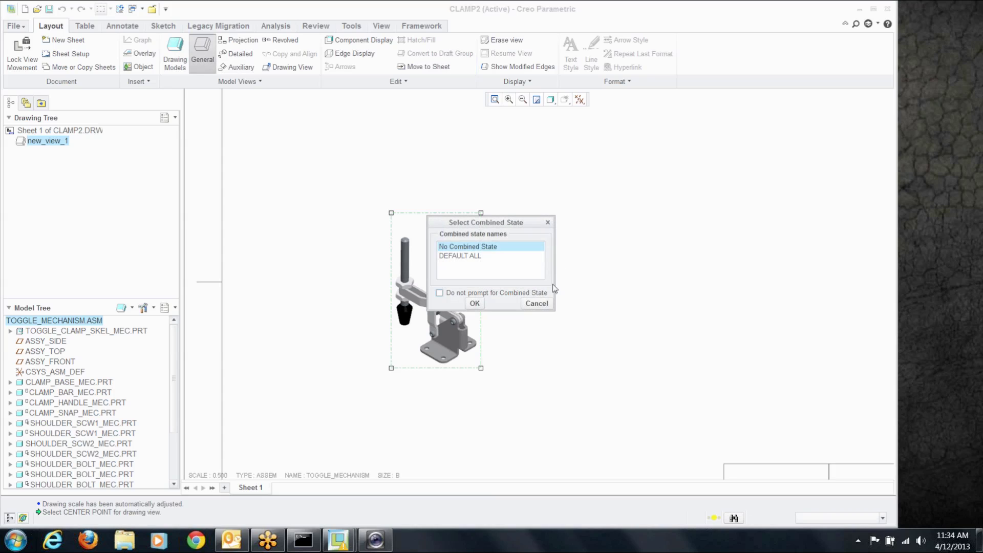
# Place the second general view right of the first, showing the OPEN explode state
pyautogui.click(476, 303)
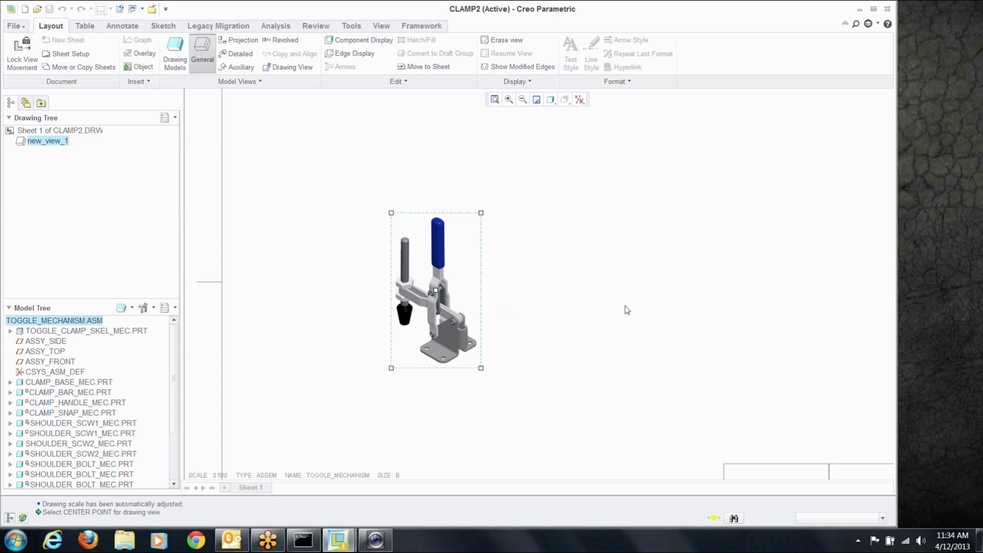
pyautogui.click(623, 309)
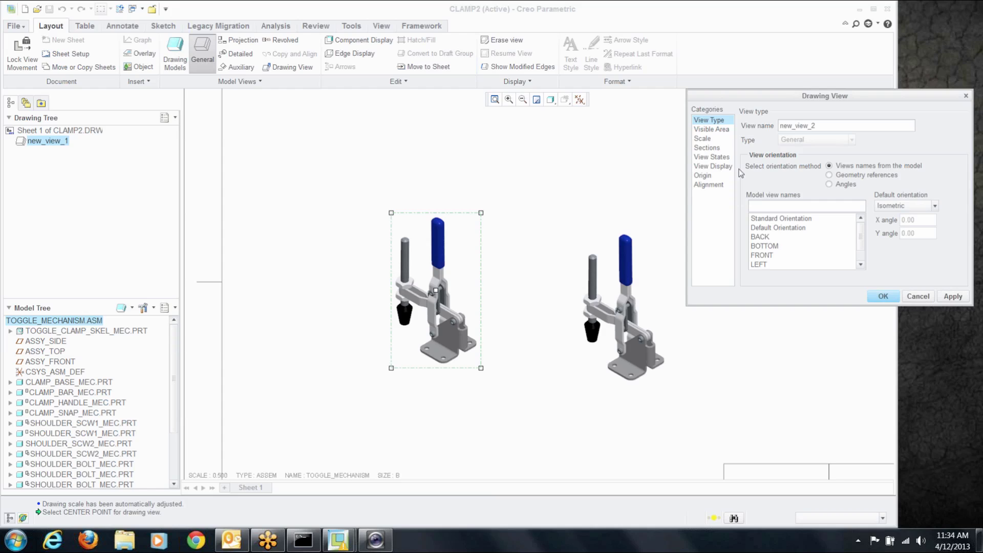
pyautogui.click(716, 157)
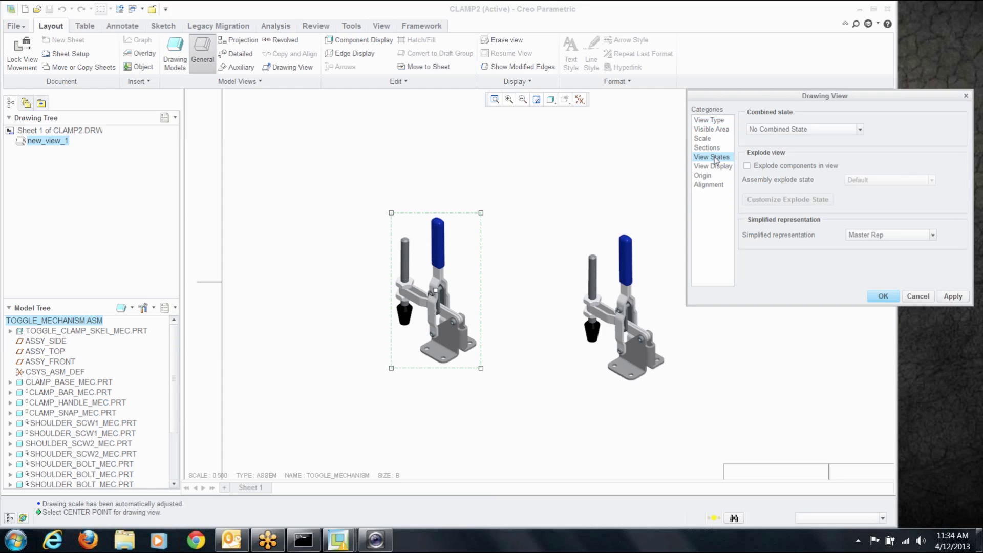
pyautogui.click(748, 166)
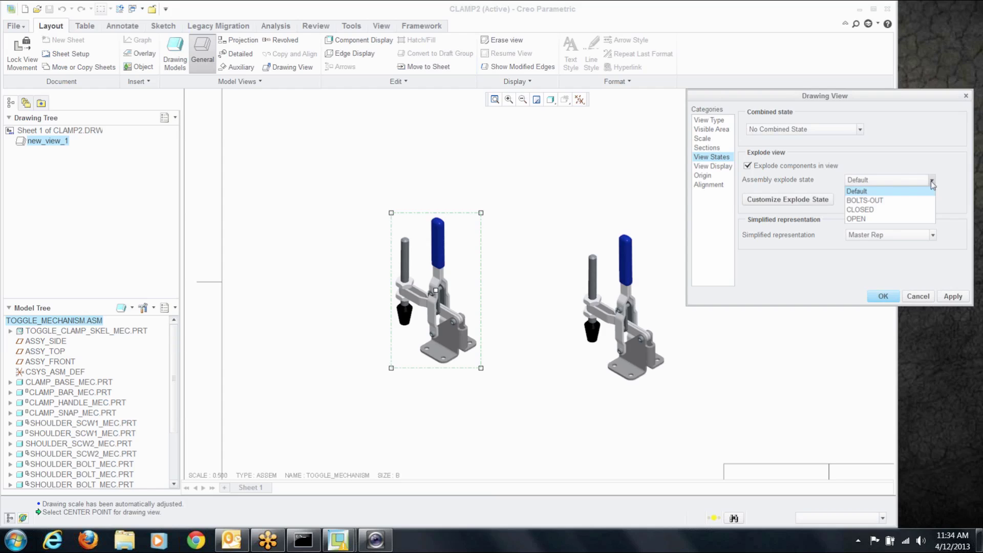
pyautogui.click(890, 219)
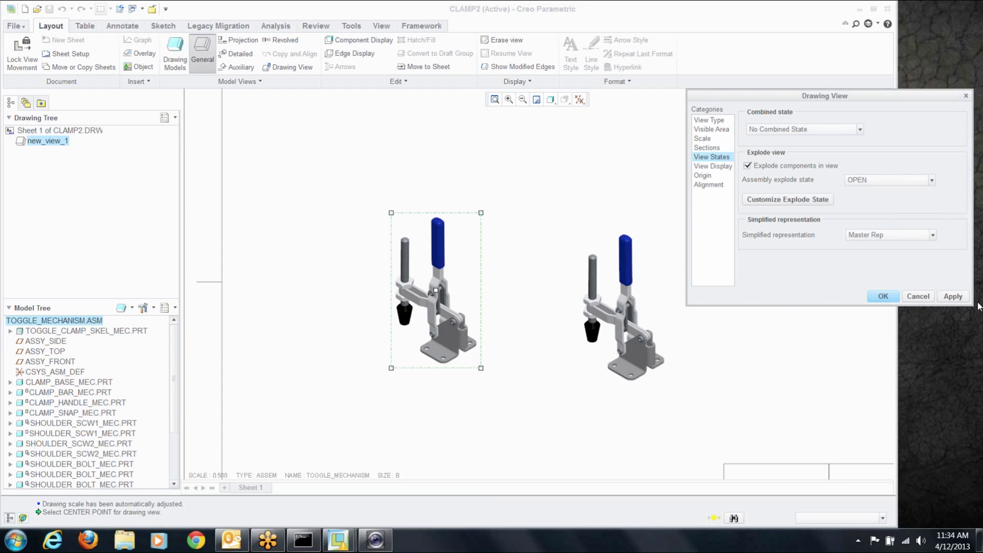
pyautogui.click(952, 296)
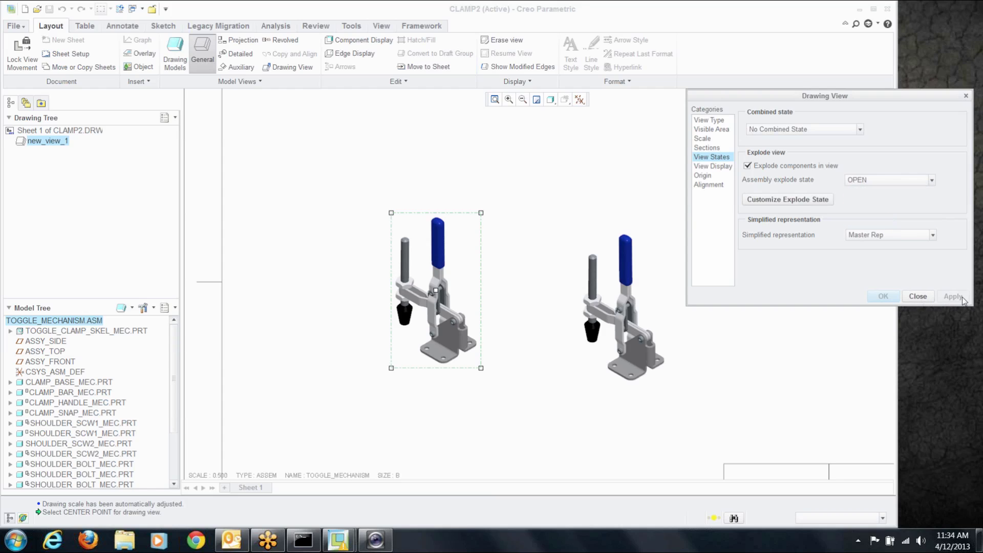
pyautogui.click(917, 297)
pyautogui.click(578, 430)
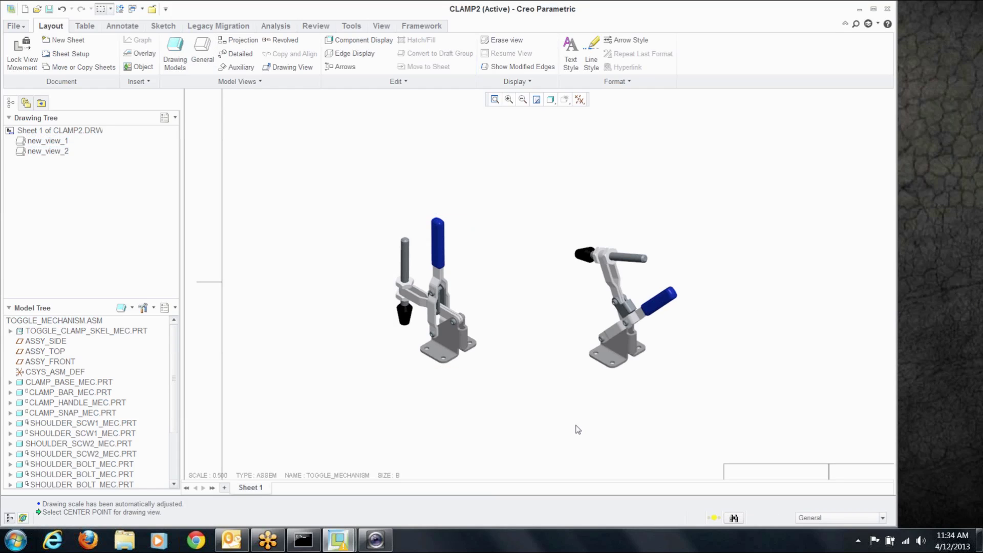